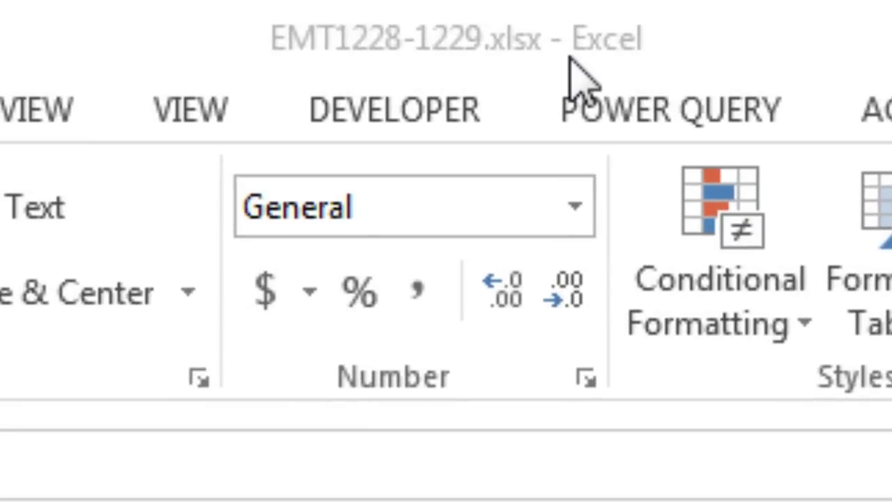
Check the stored times in B11, C11 and B7, then select the time cells B10:C11.
click(575, 70)
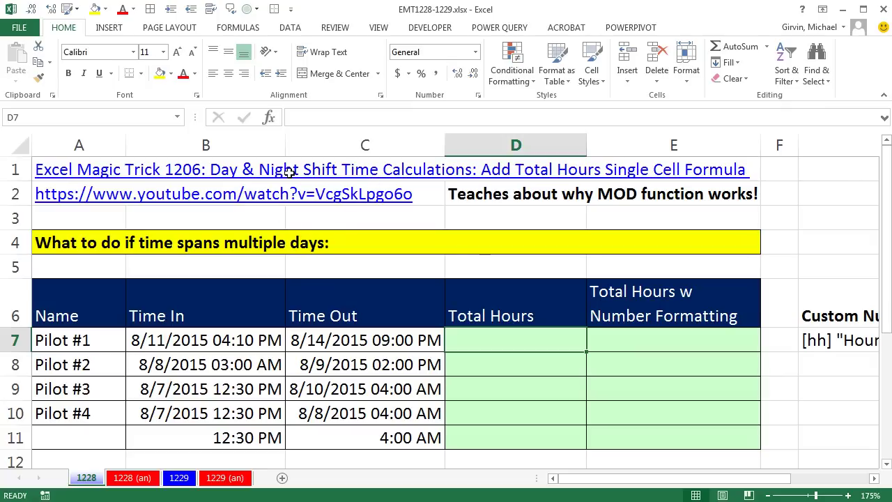
click(252, 440)
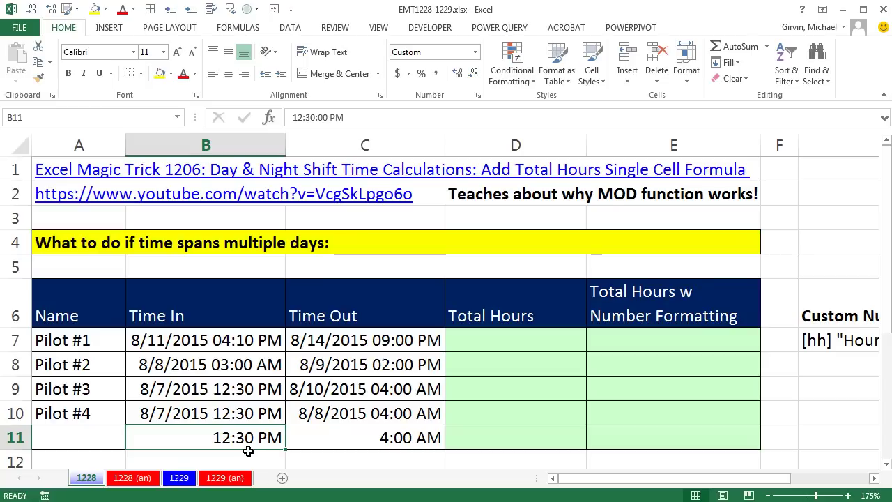
click(374, 435)
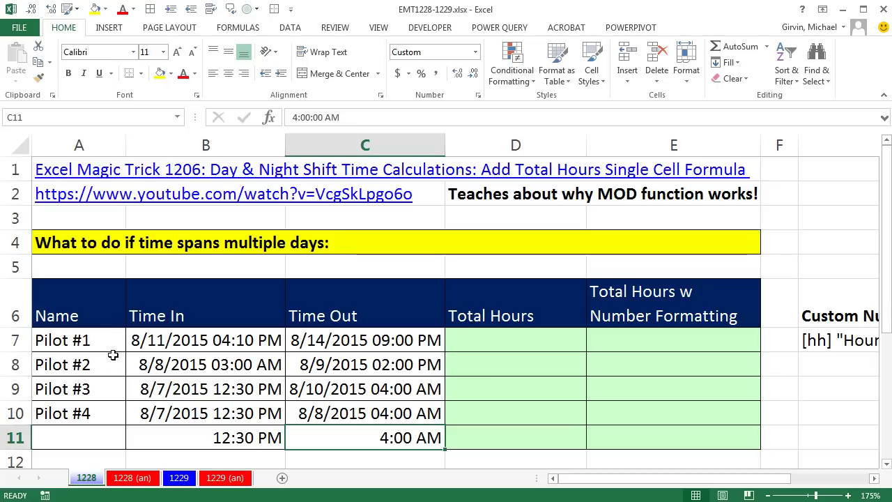
click(206, 345)
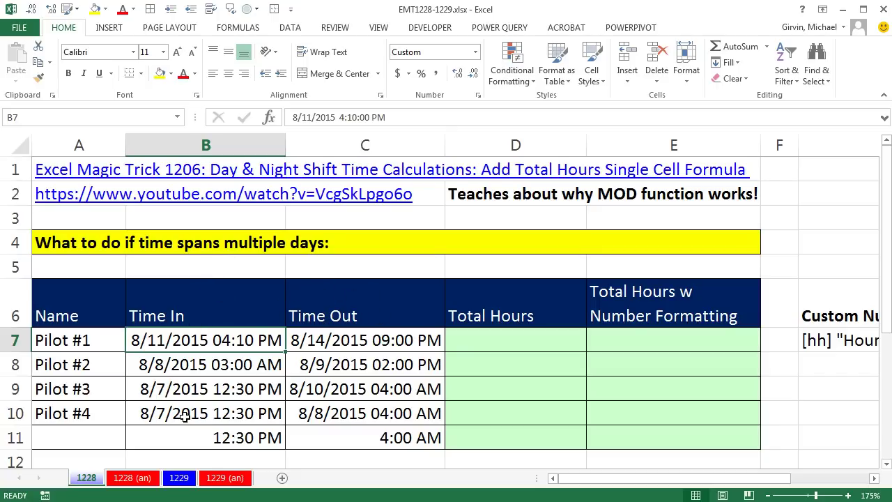
drag(182, 417, 394, 439)
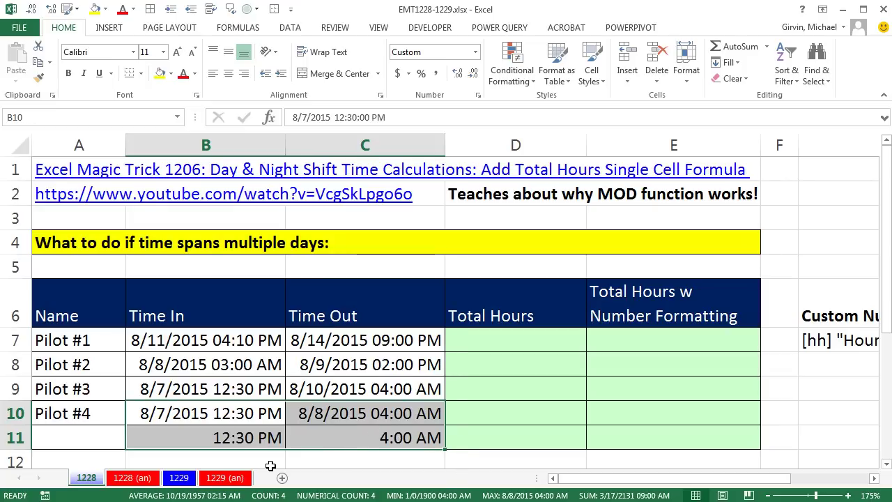
click(475, 52)
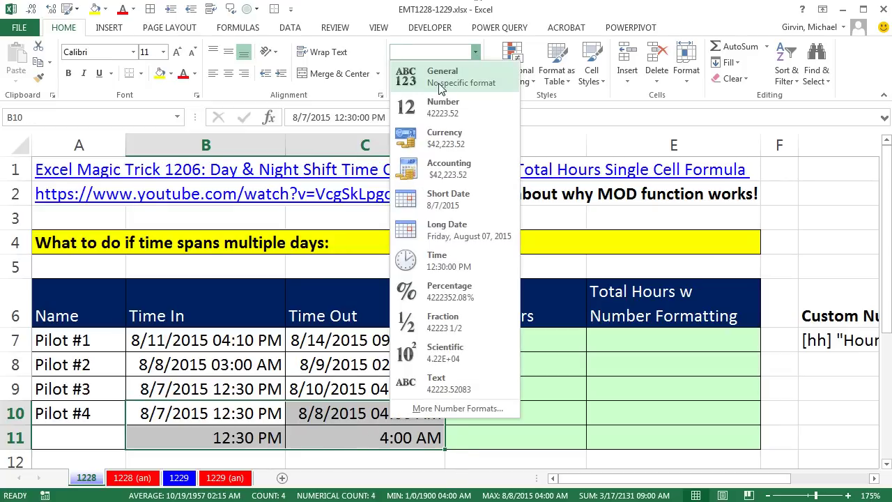
click(439, 76)
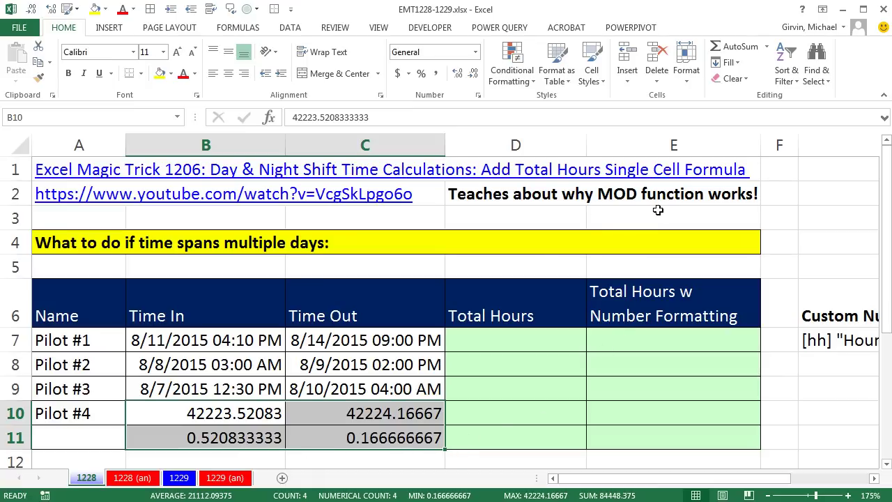
mouse_move(440, 463)
key(ctrl+z)
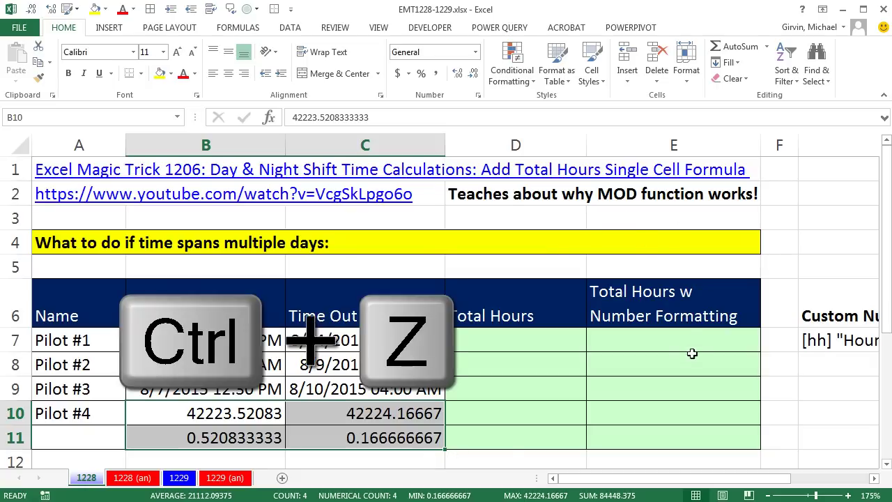
Enter =(C7-B7) in D7 and fill it down to D11, giving 3.201388889 to -0.354166667.
click(506, 342)
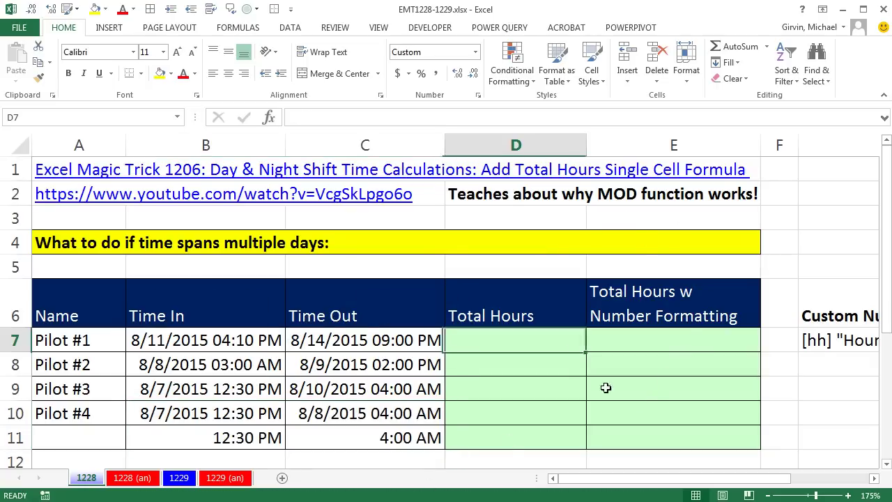
text(=()
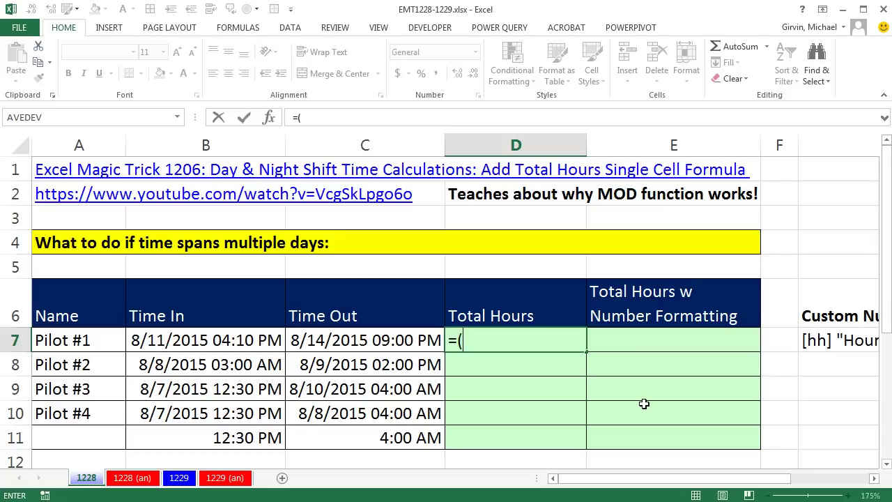
key(Left)
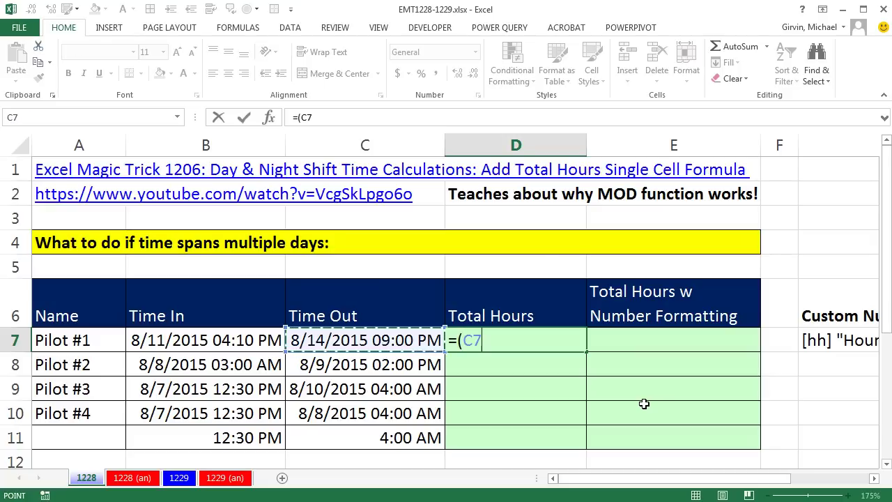
text(-)
key(Left)
key(Left)
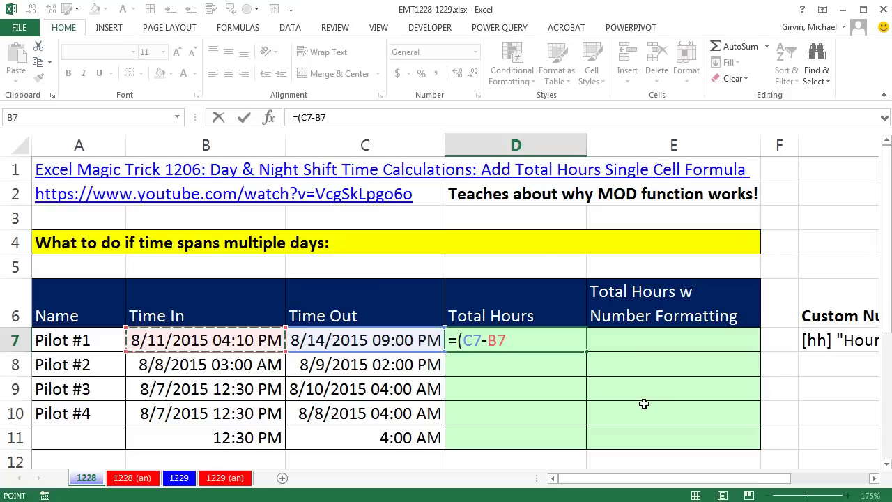
text())
key(ctrl+Return)
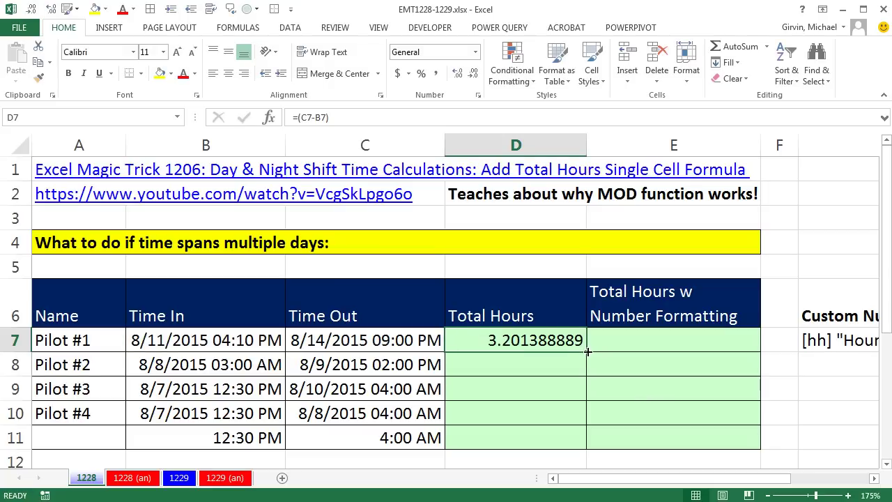
double_click(587, 352)
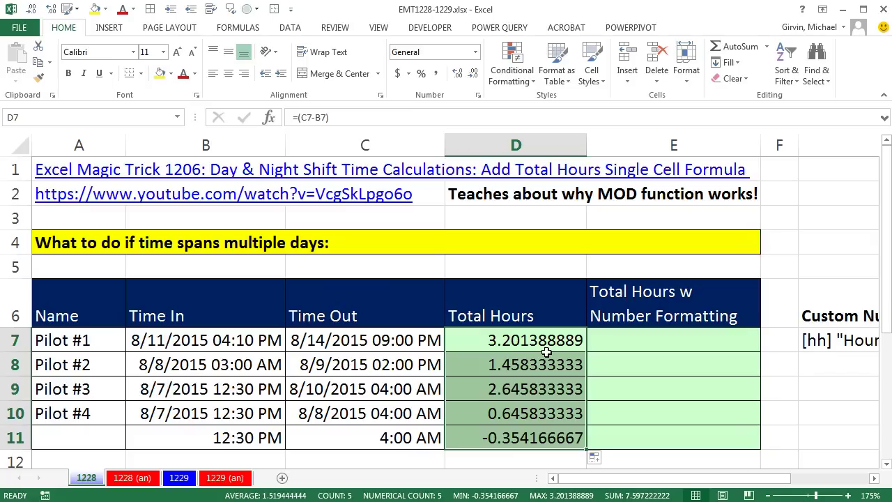
click(531, 440)
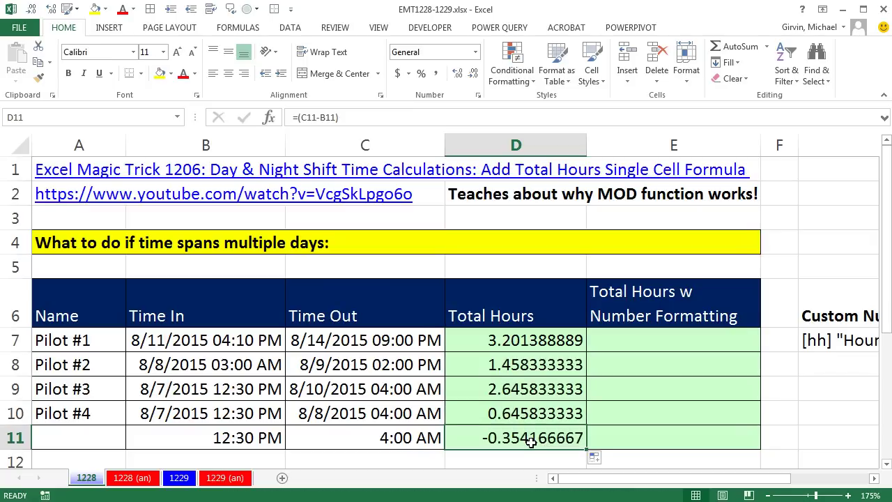
Change D7 to =(C7-B7)*24, fill it to D11, verify each result, and select E7:E11.
double_click(515, 343)
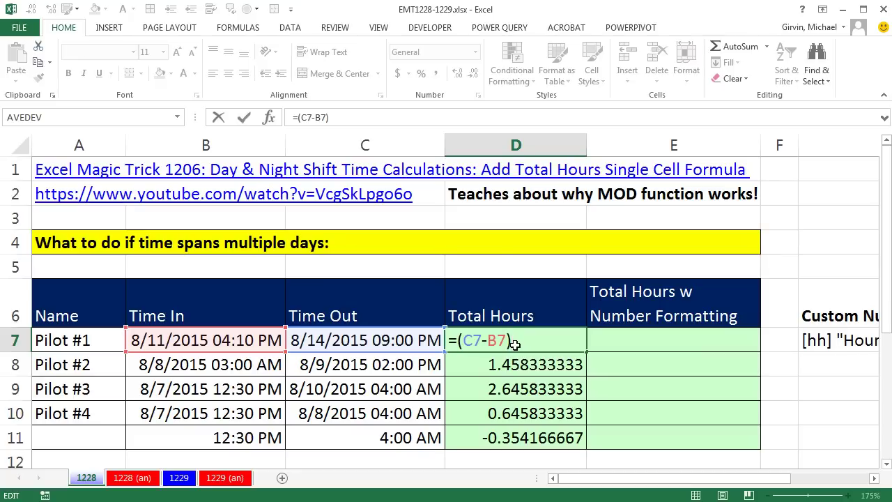
text(*24)
key(ctrl+Return)
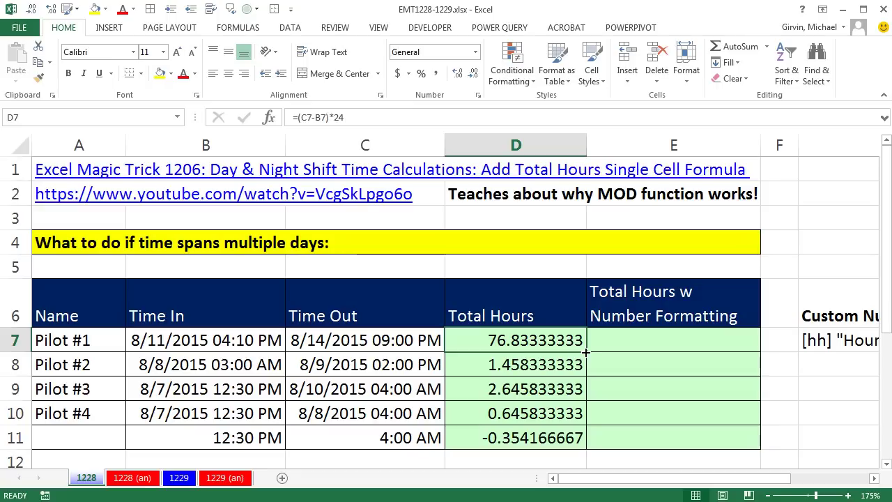
double_click(586, 352)
click(540, 338)
click(550, 366)
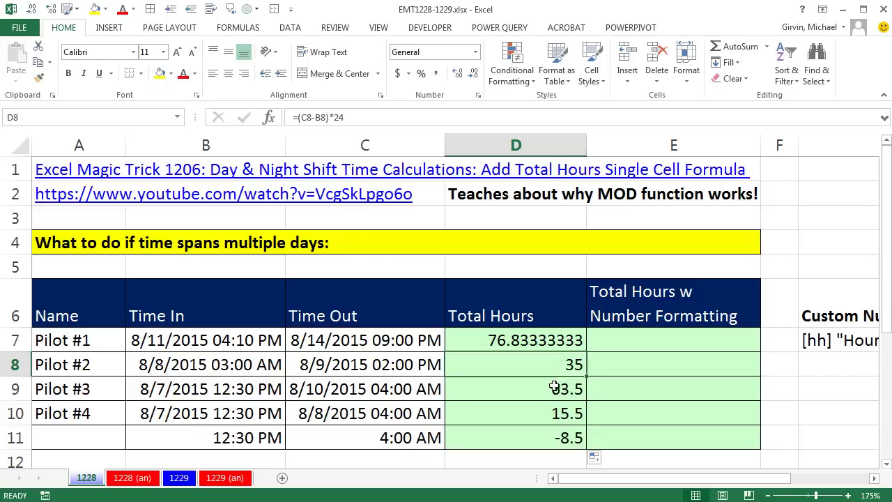
click(554, 388)
click(554, 417)
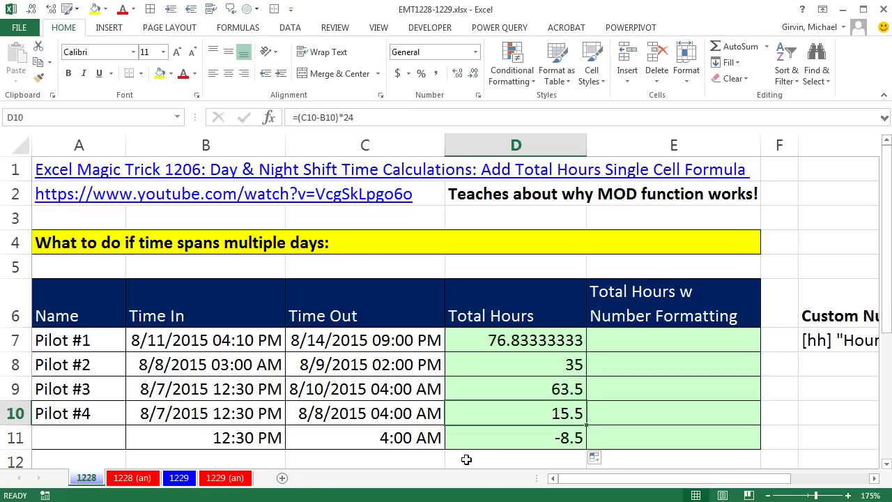
click(486, 439)
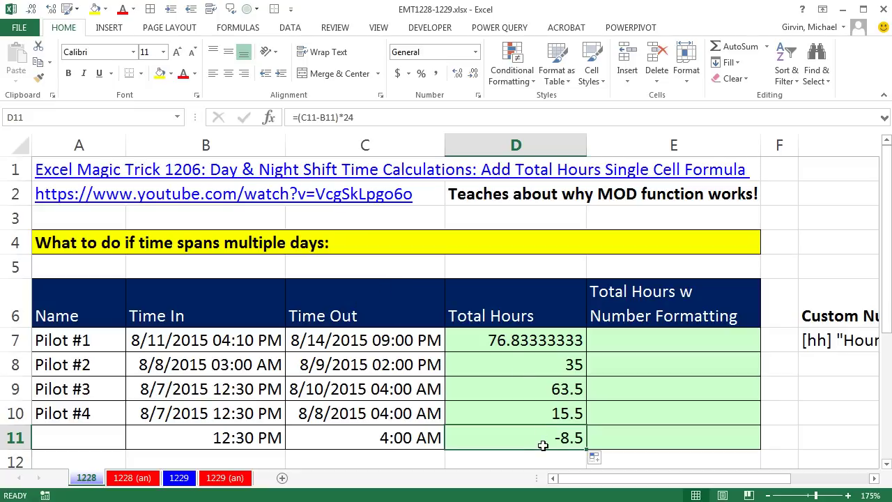
click(621, 340)
drag(620, 339, 676, 439)
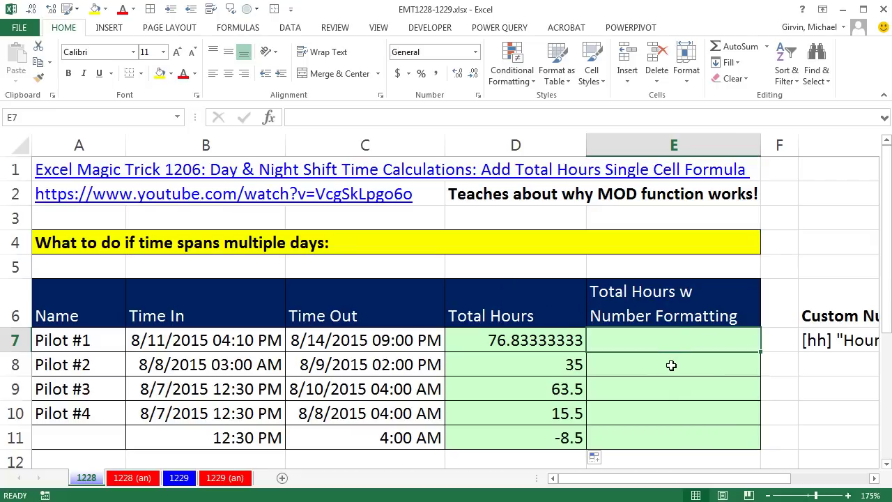
Enter =C7-B7 in E7 and fill it down to E11, giving day fractions like 3.201388889.
click(571, 344)
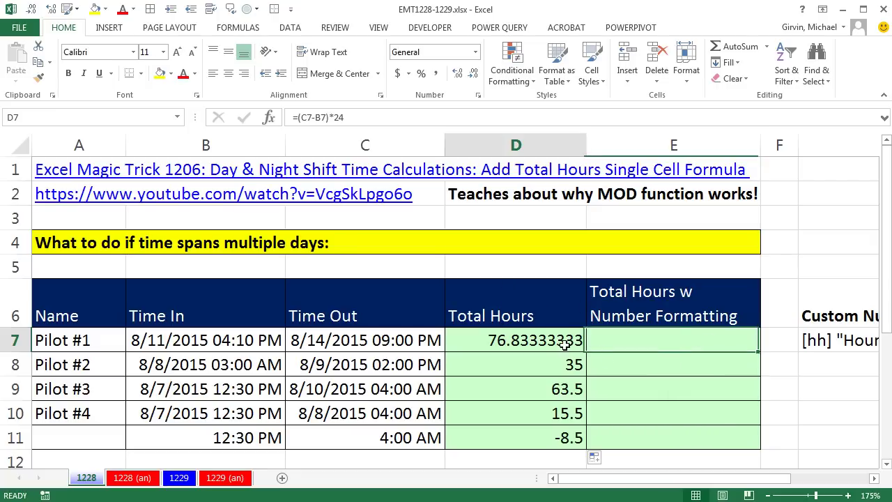
key(F2)
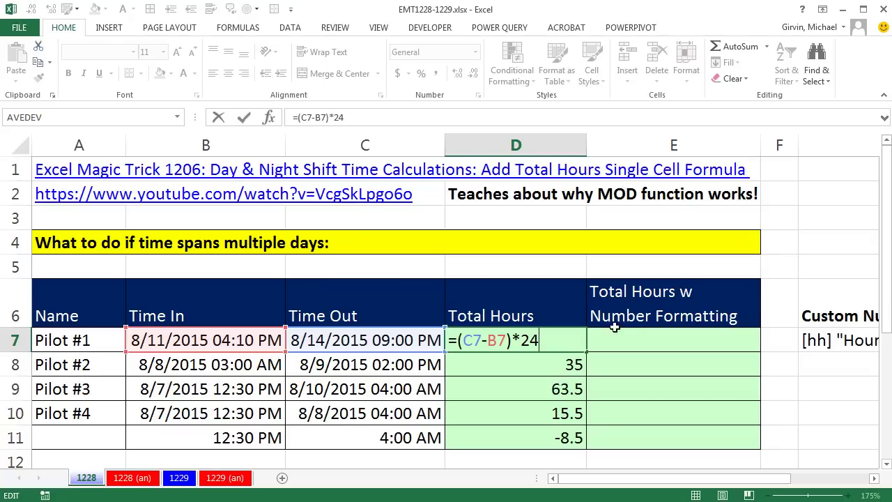
click(636, 345)
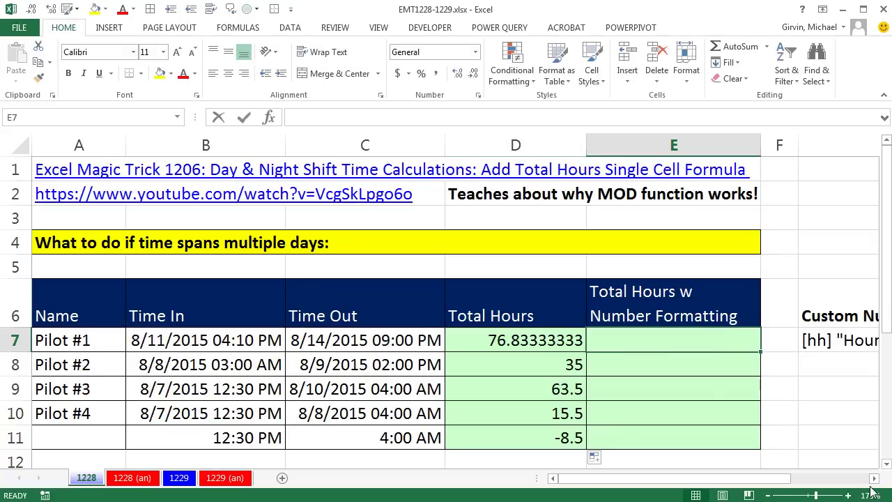
text(=)
key(Left)
key(Left)
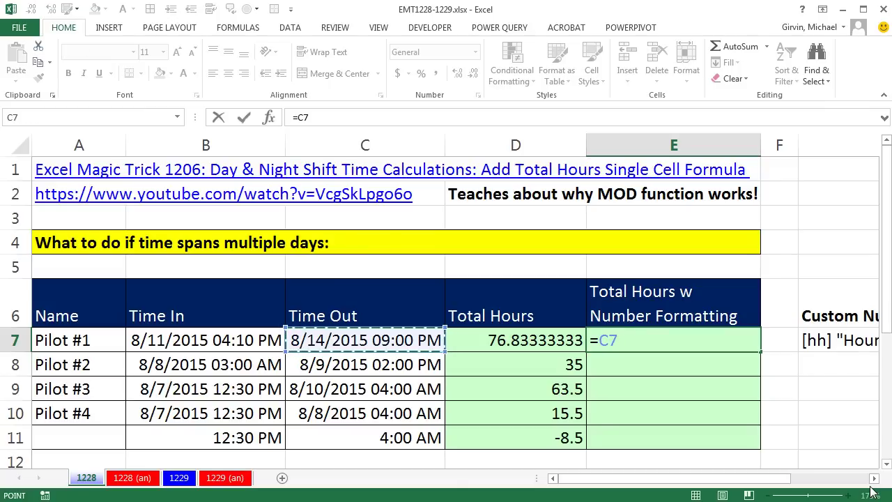
text(-)
key(Left)
key(Left)
key(Left)
key(Left)
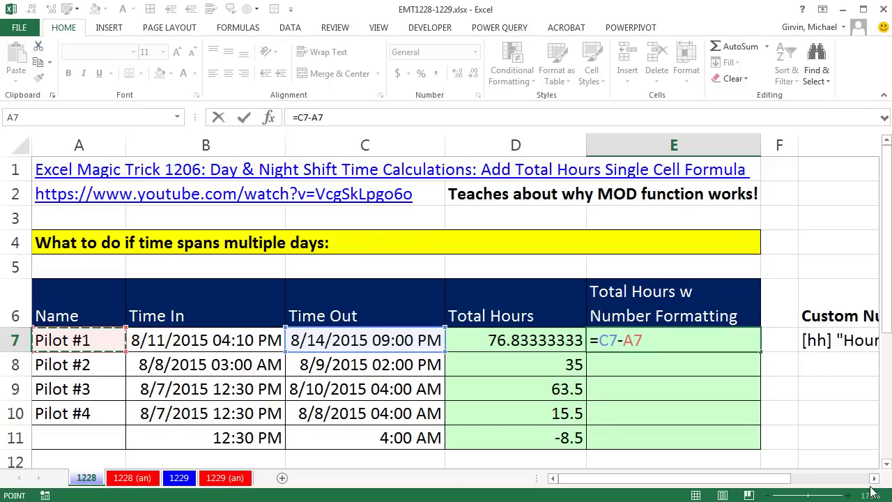
key(Right)
key(ctrl+Return)
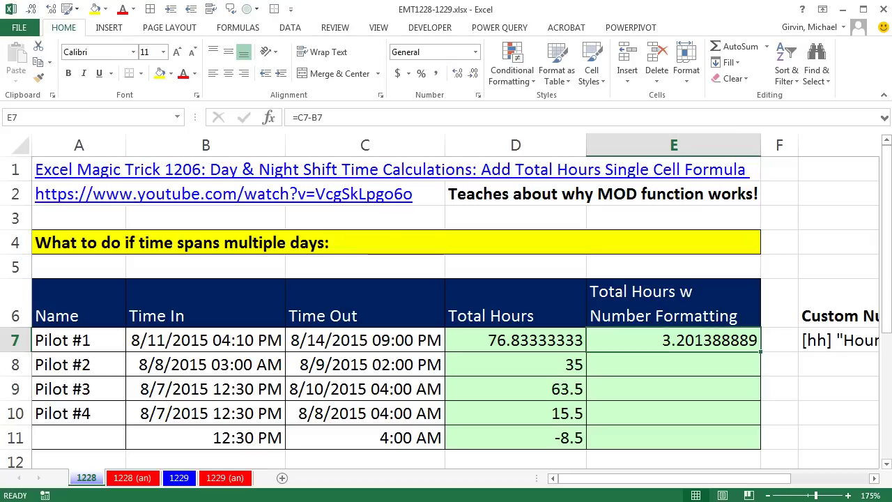
double_click(760, 351)
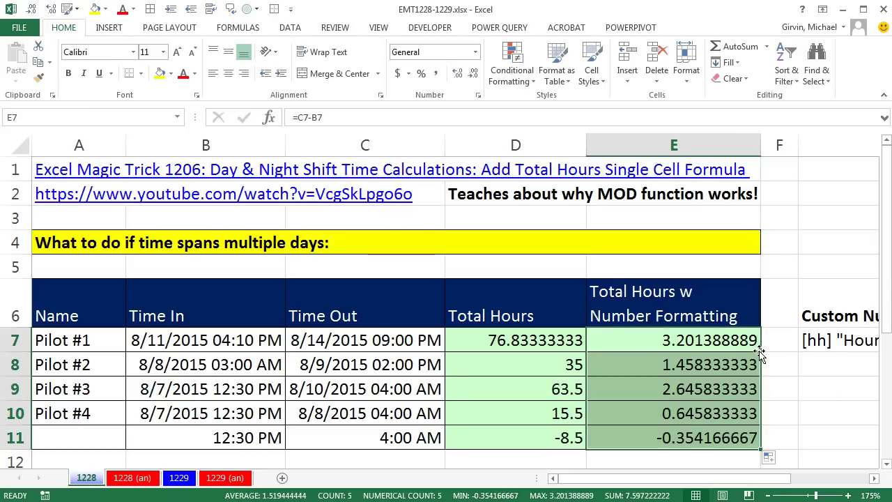
key(ctrl+1)
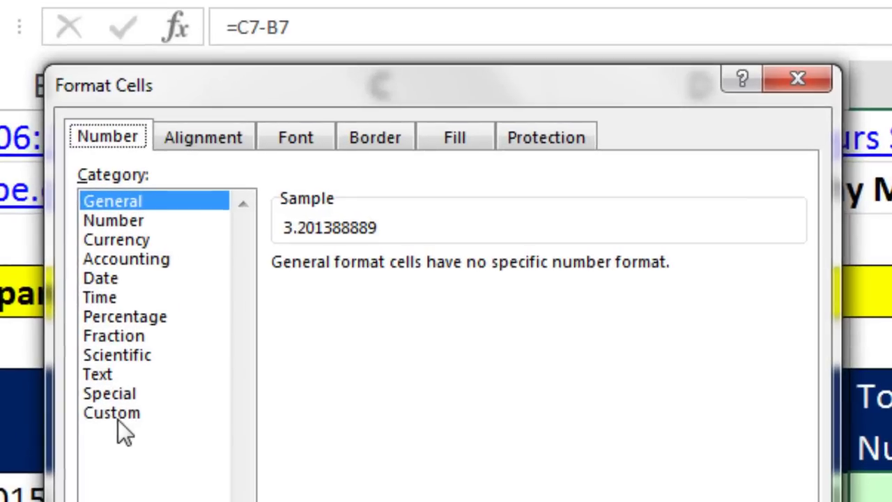
Replace General with the Custom format [hh]" Hours "mm" Minutes" for E7:E11.
click(122, 416)
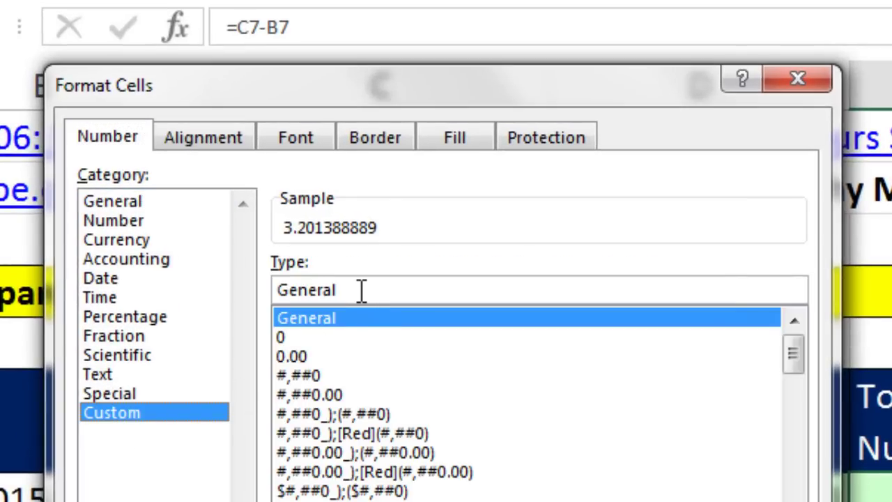
drag(362, 290, 263, 287)
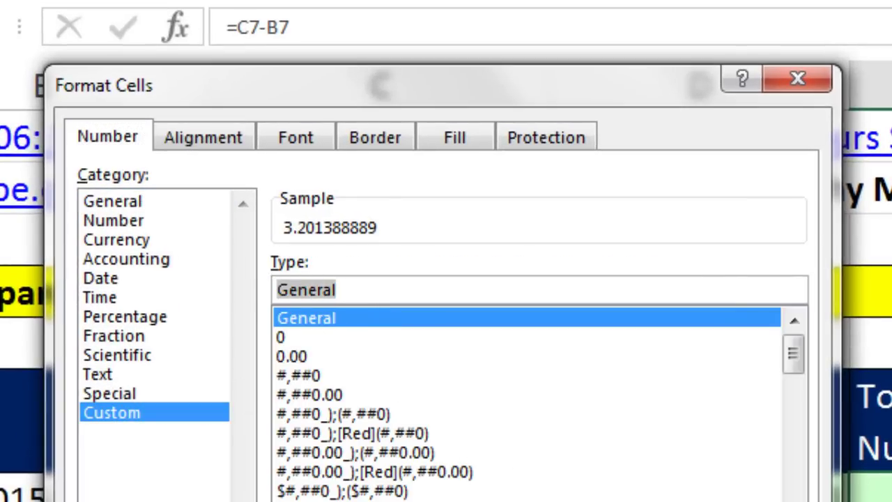
text(hh)
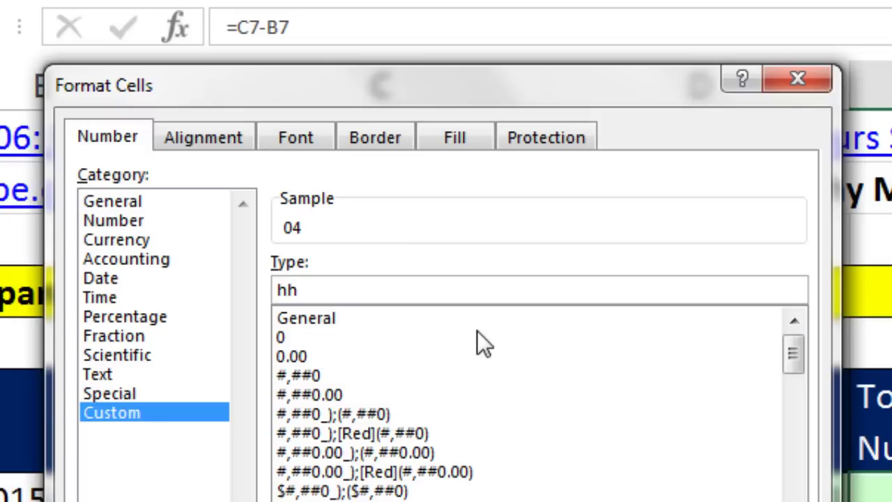
text(])
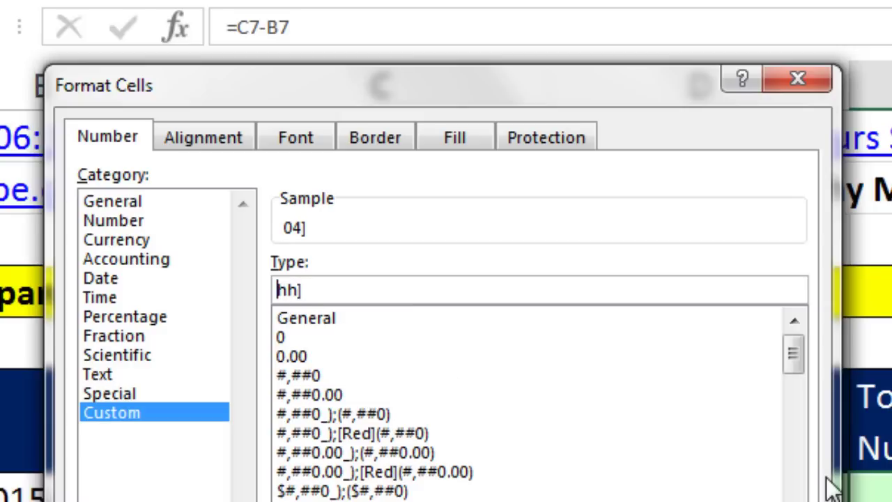
text([)
click(383, 295)
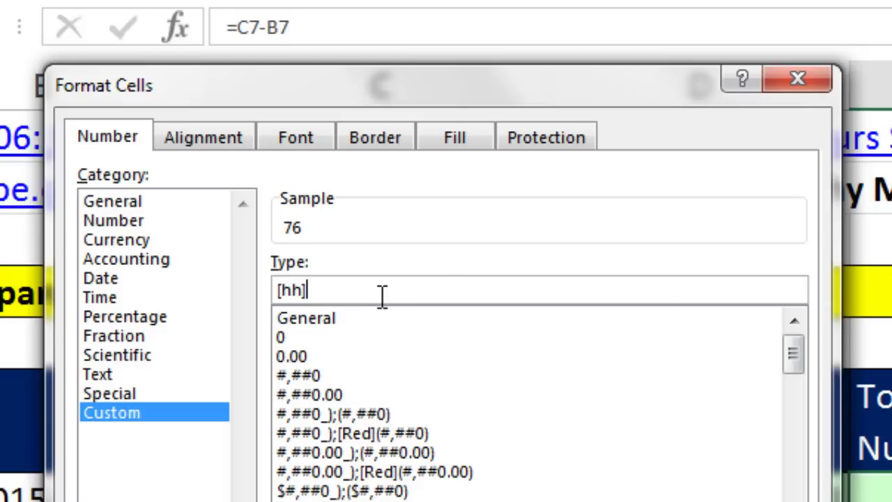
text(" Hours")
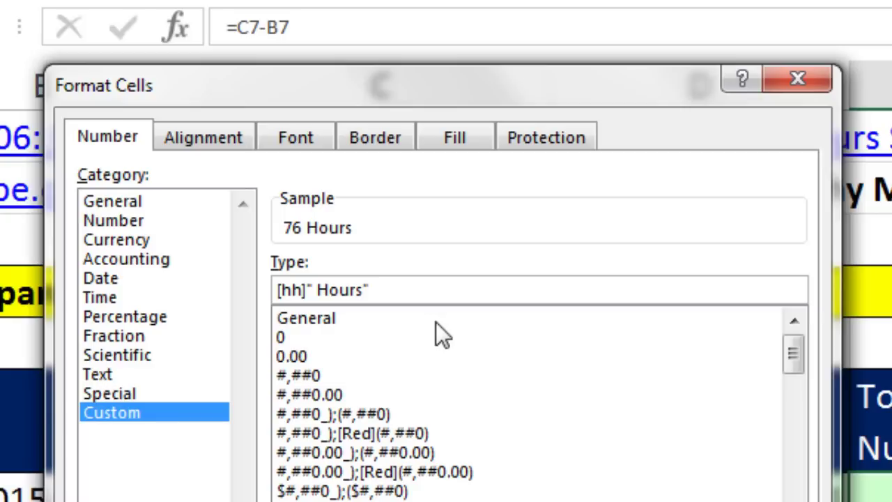
key(BackSpace)
text("mm)
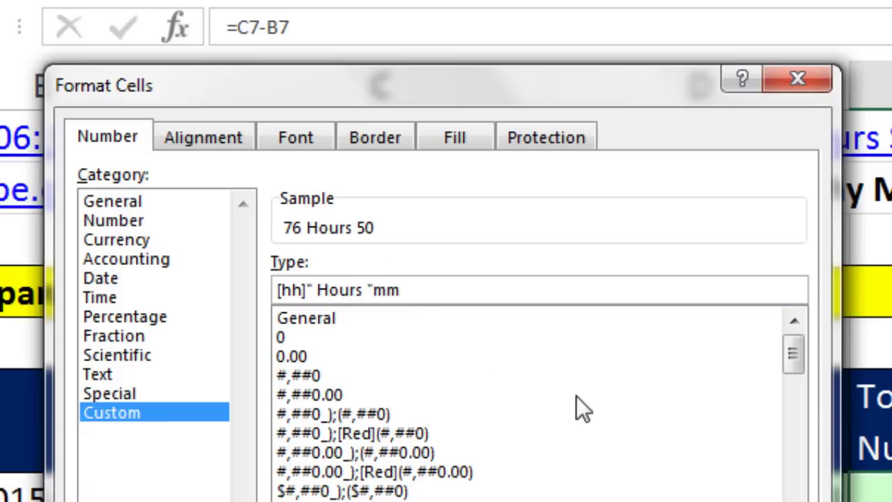
text(" Minutes")
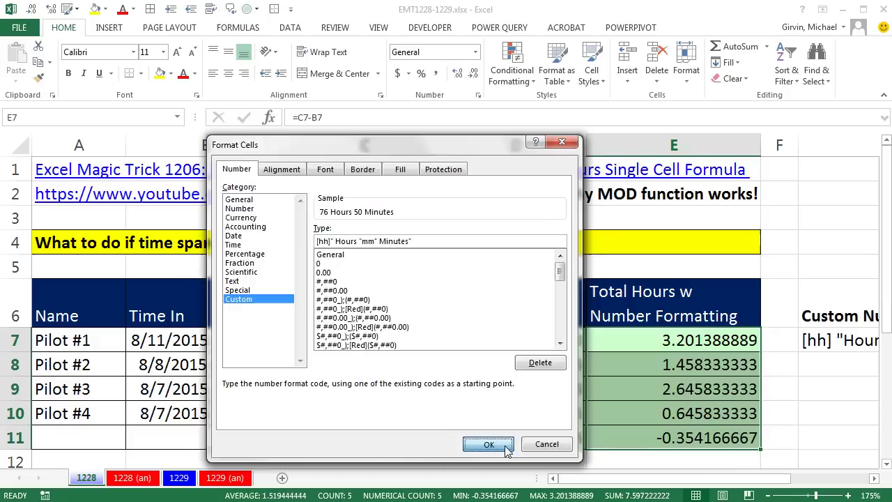
click(499, 445)
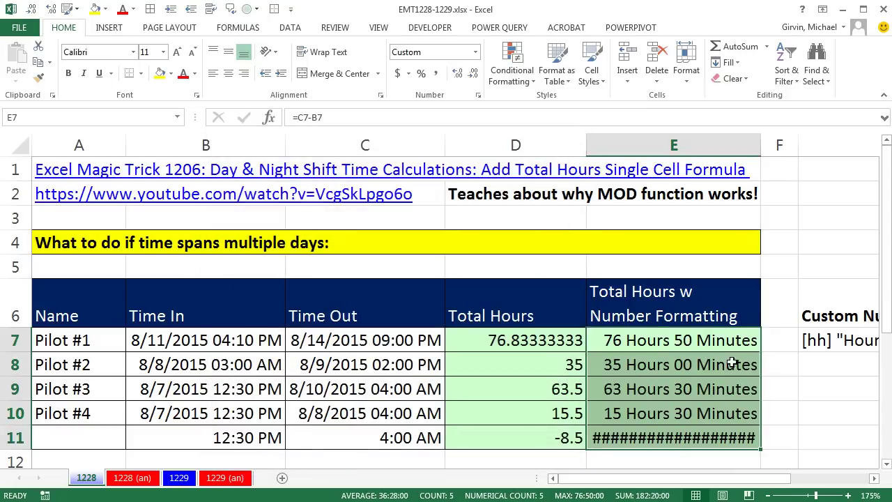
click(722, 436)
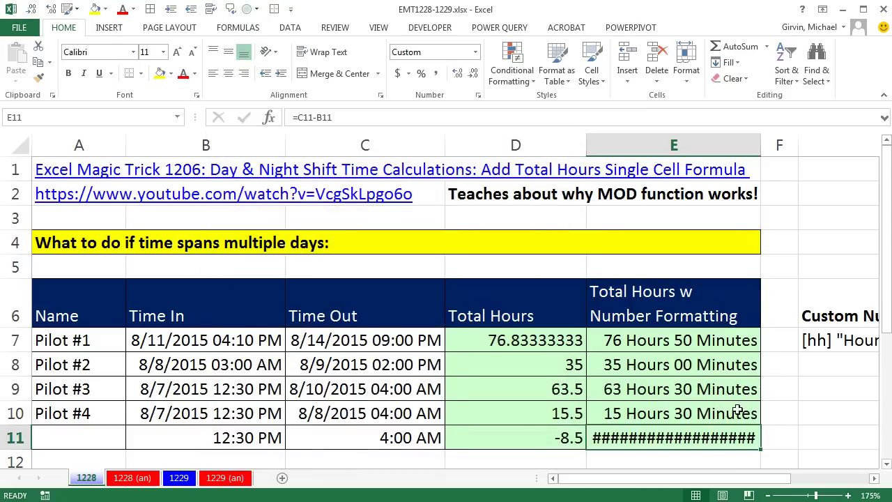
mouse_move(730, 426)
click(515, 348)
double_click(513, 350)
key(ctrl+Up)
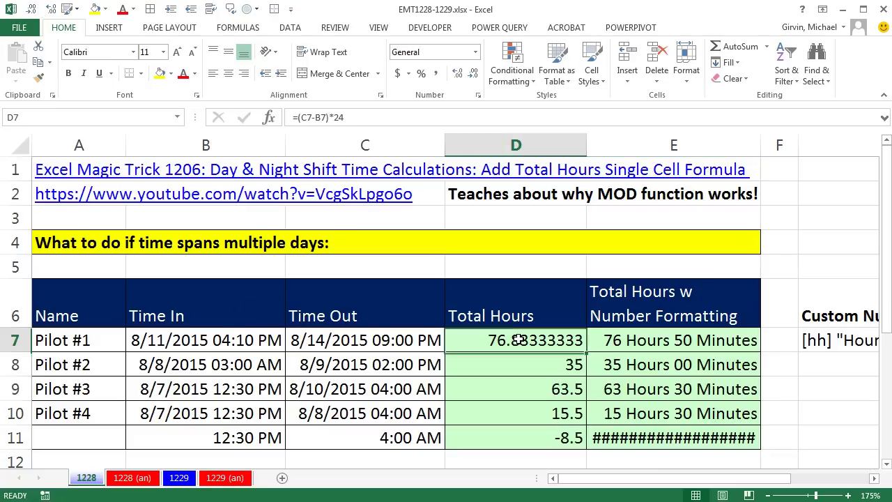
key(F2)
key(Escape)
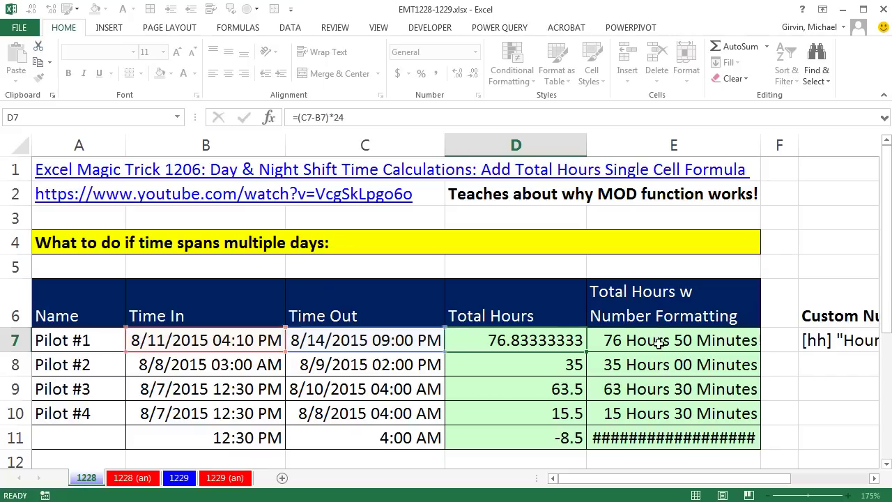
click(657, 339)
scroll(753, 416, down, 2)
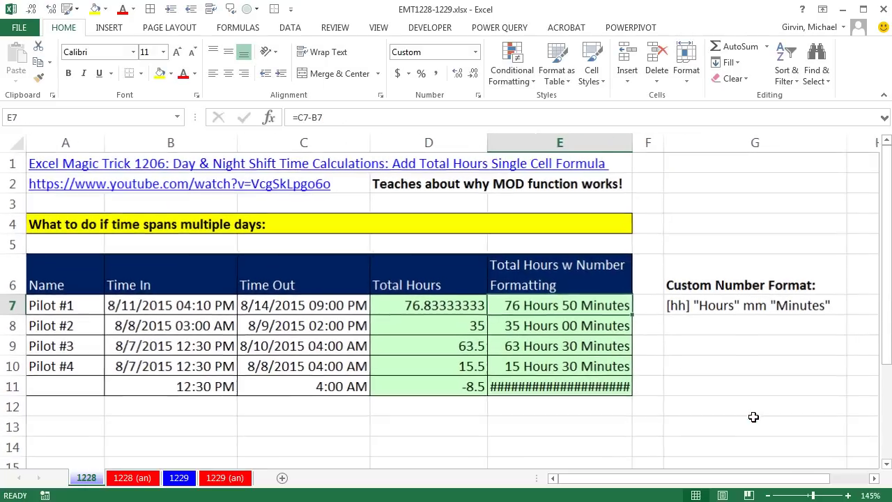